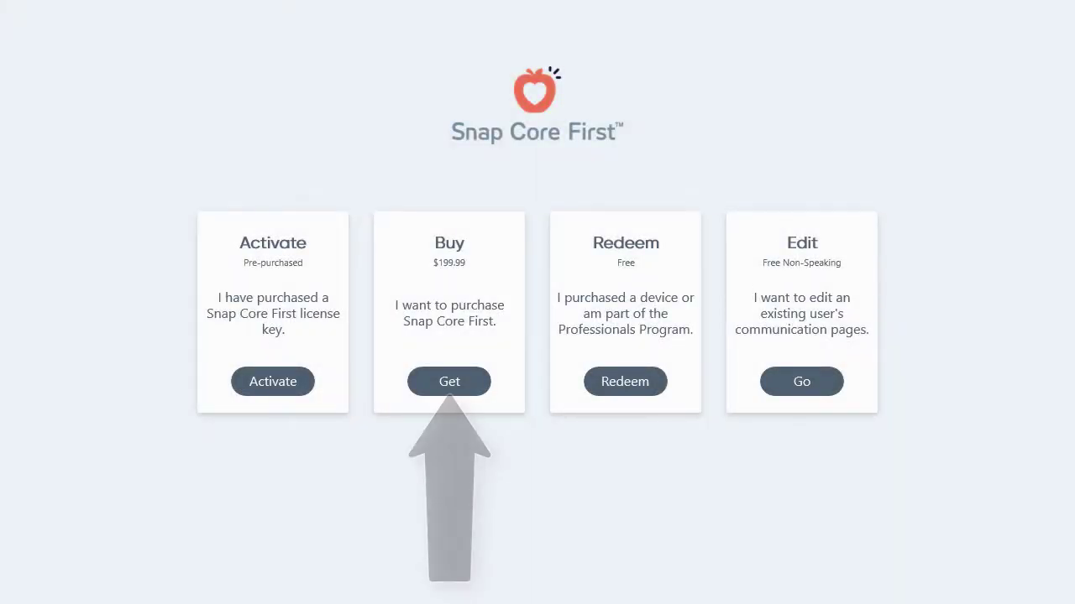
Step: Buy the $199.99 Speech for Snap Core First licence and return to the activation screen
click(468, 392)
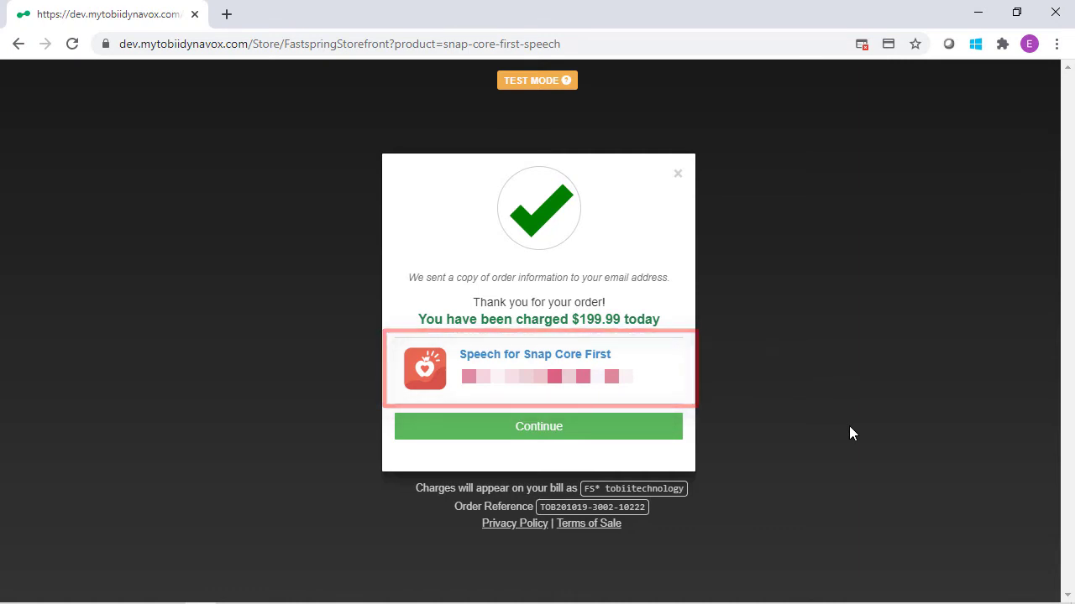
click(578, 430)
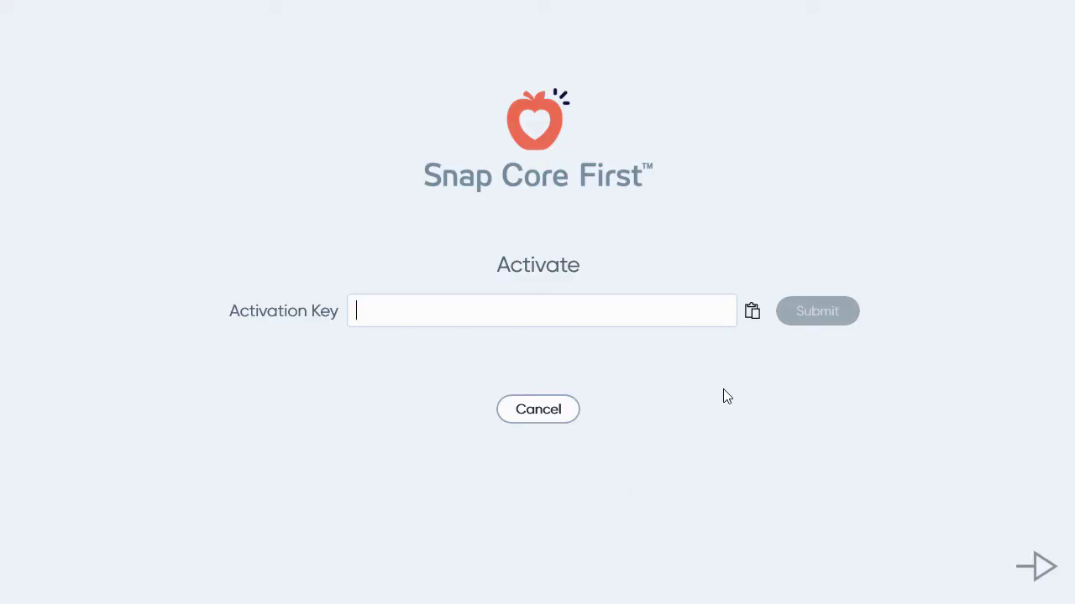
Step: Paste the purchased activation key and submit it to activate Snap Core First
right_click(384, 309)
click(412, 324)
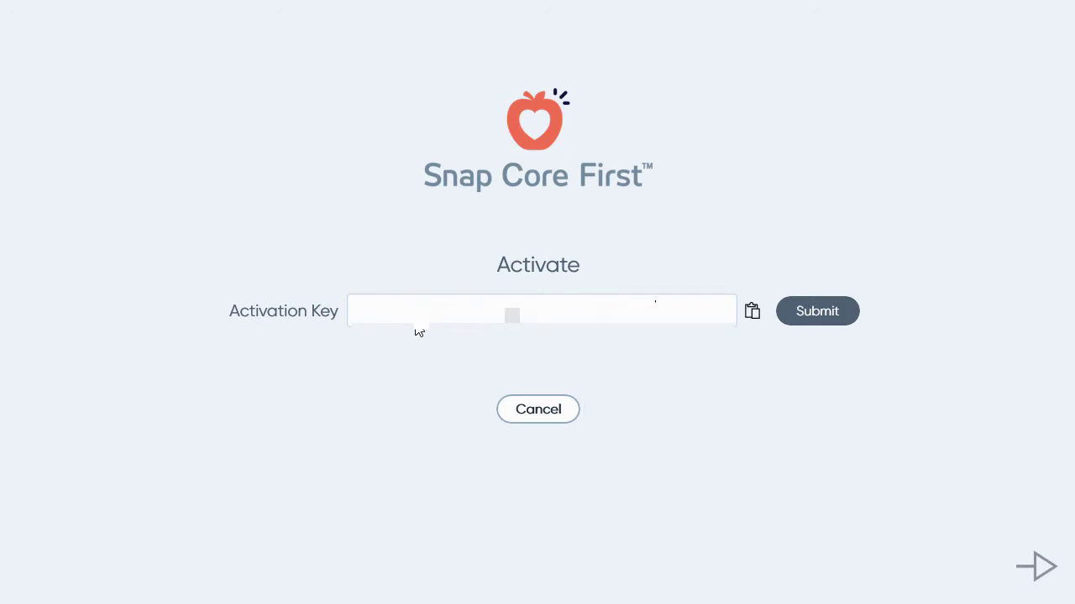
click(829, 319)
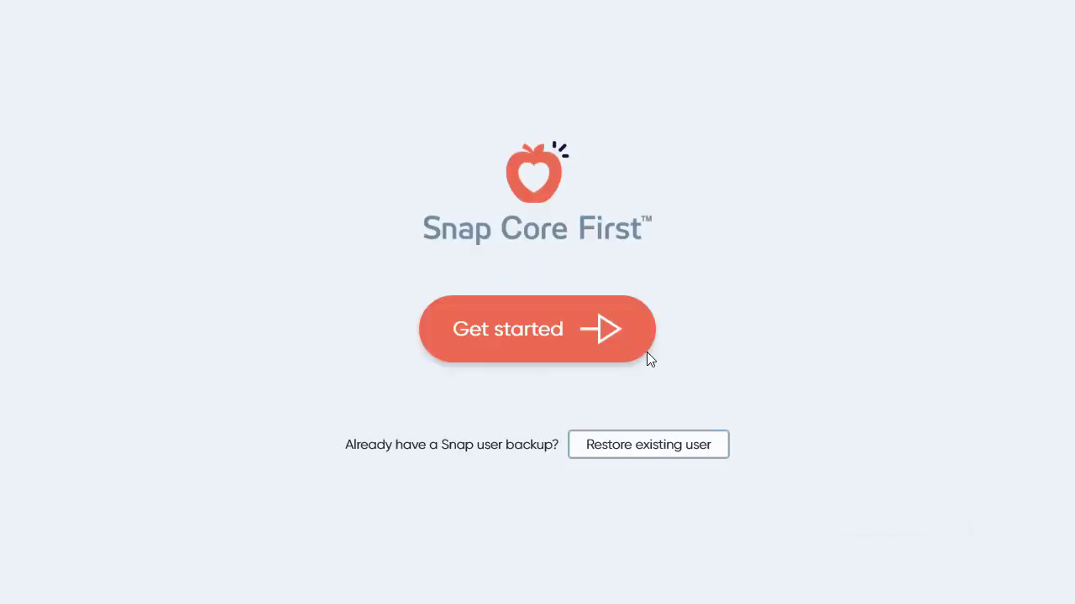
Step: Start new-user setup and log in with the account e-mail and password
click(585, 345)
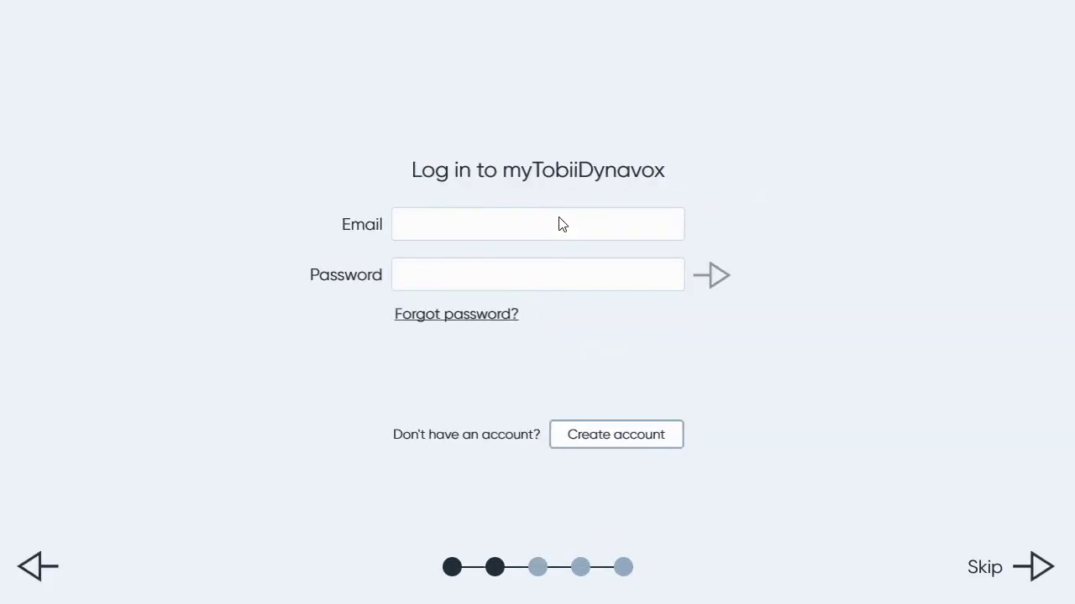
click(560, 222)
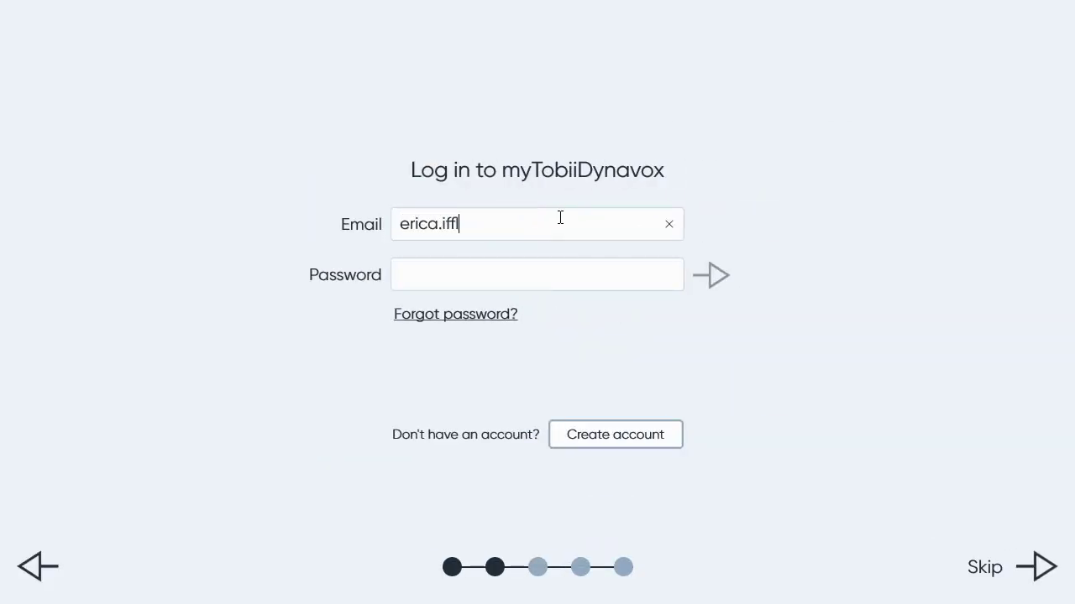
click(711, 275)
click(1038, 568)
Step: Choose the Laura voice and 7x7 grid, create the user, and dismiss the Welcome message
click(502, 404)
click(1038, 567)
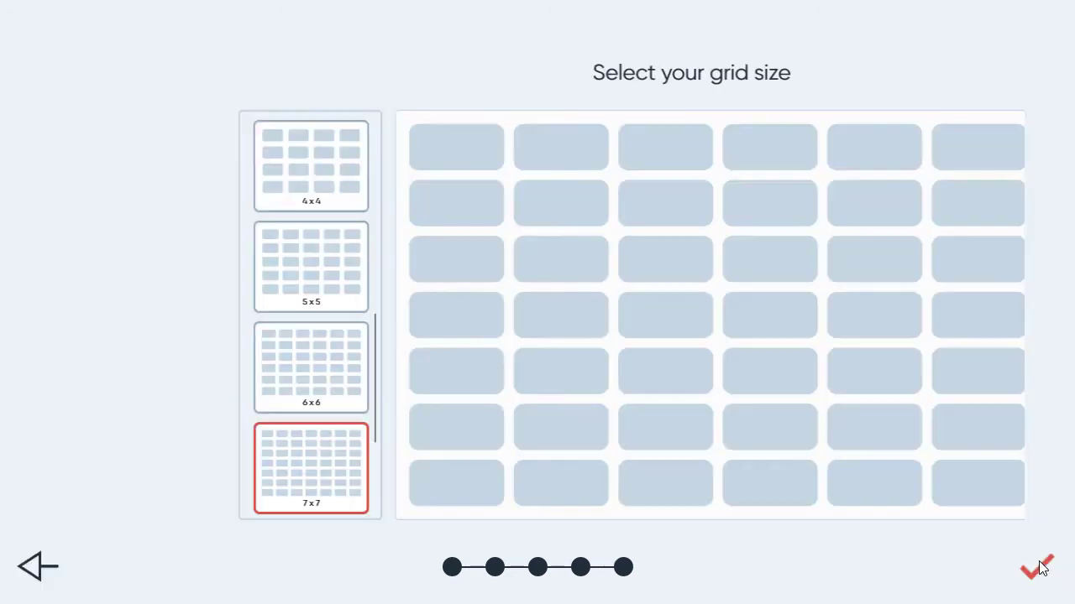
click(1036, 565)
click(820, 412)
click(647, 360)
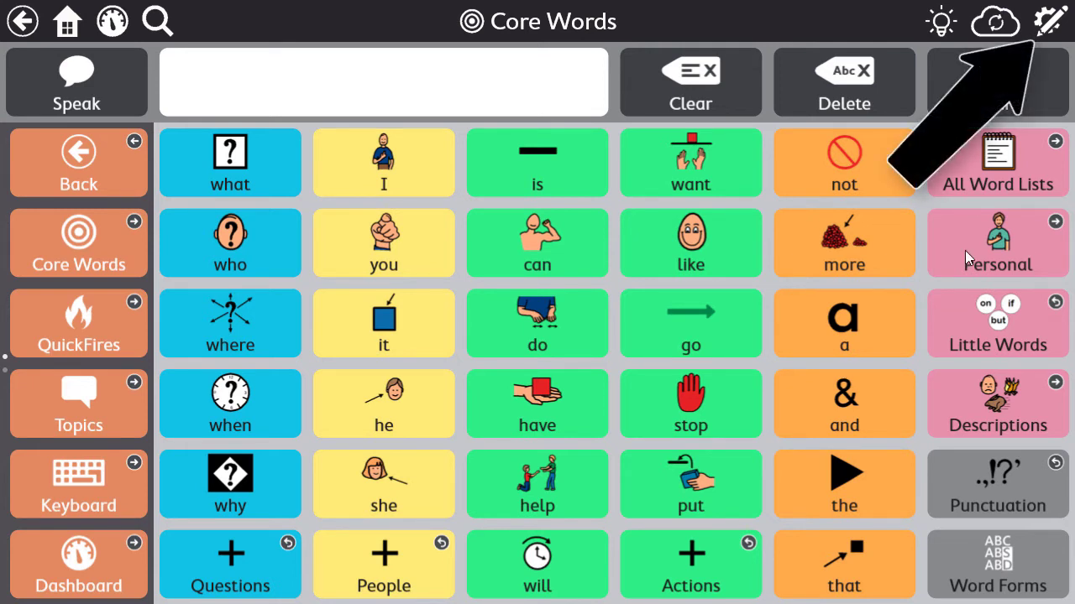
Step: Enter edit mode and browse the System Store down to PODD Page Sets at $149.99
click(1046, 25)
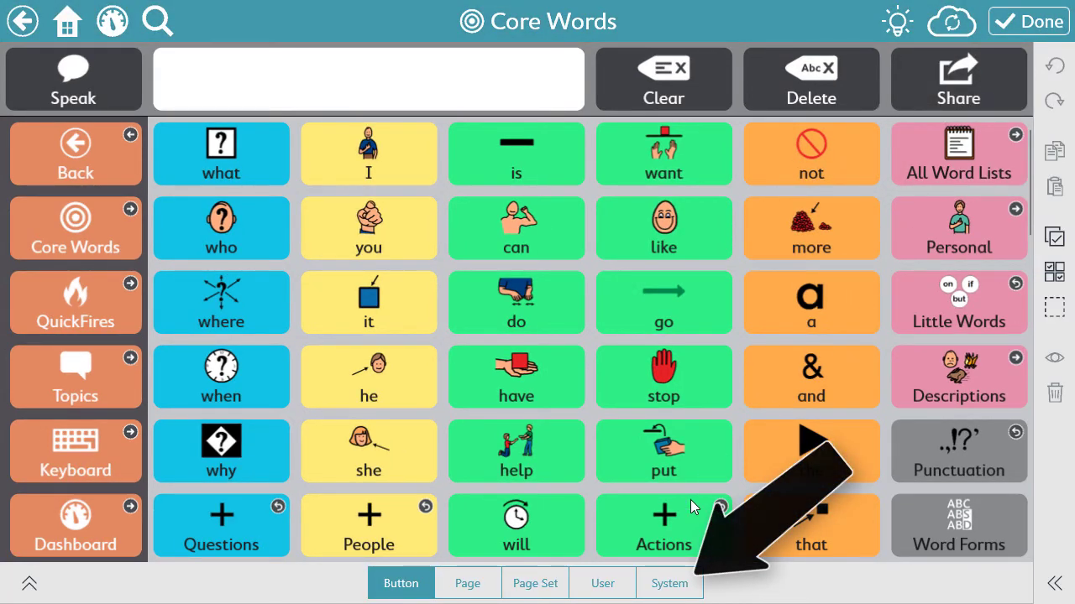
click(674, 585)
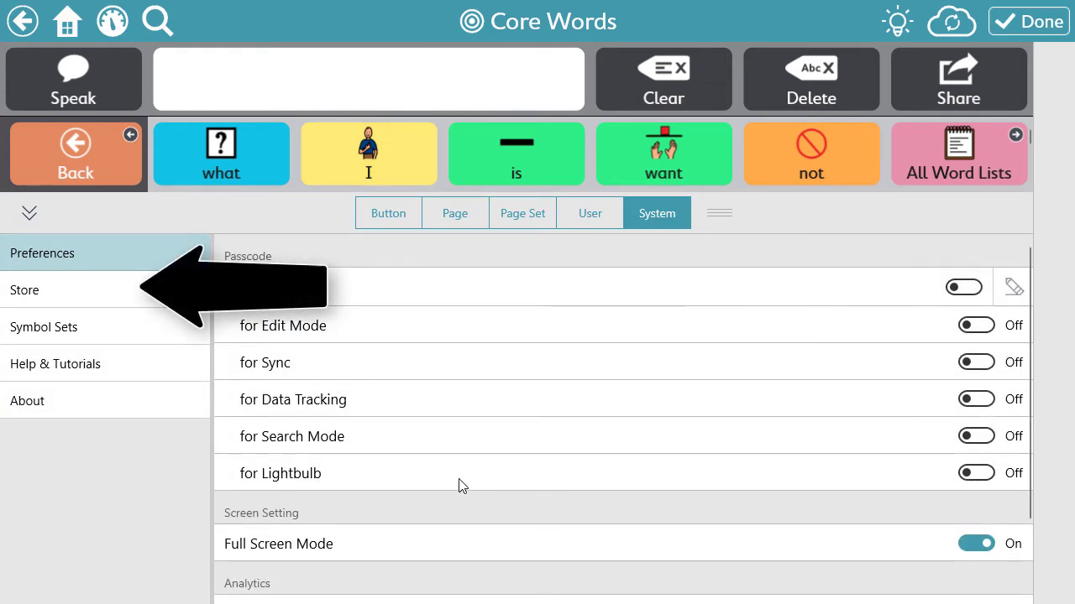
click(91, 303)
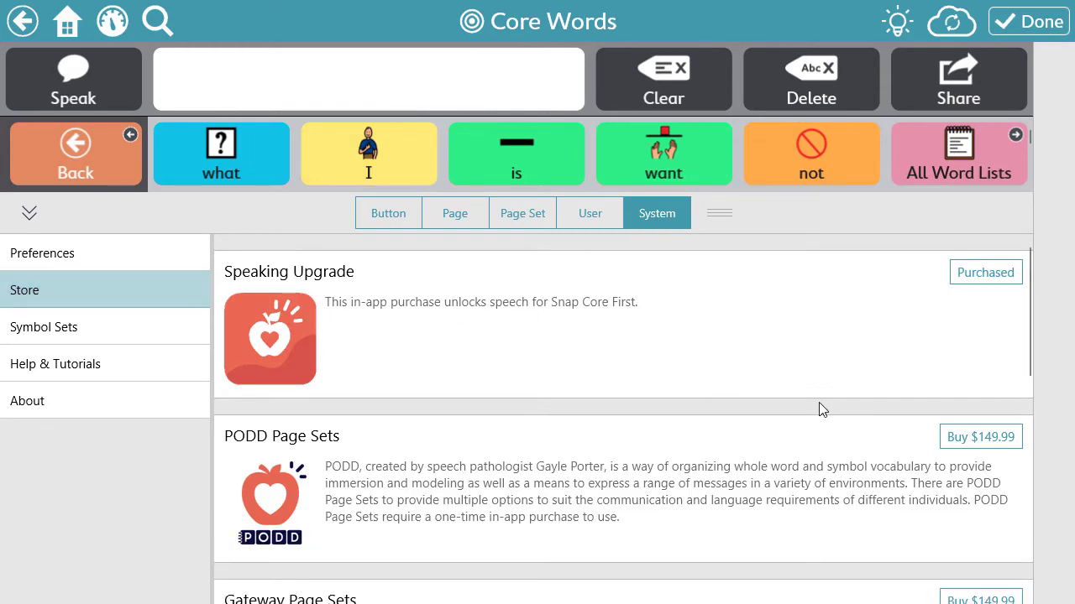
scroll(821, 409, down, 2)
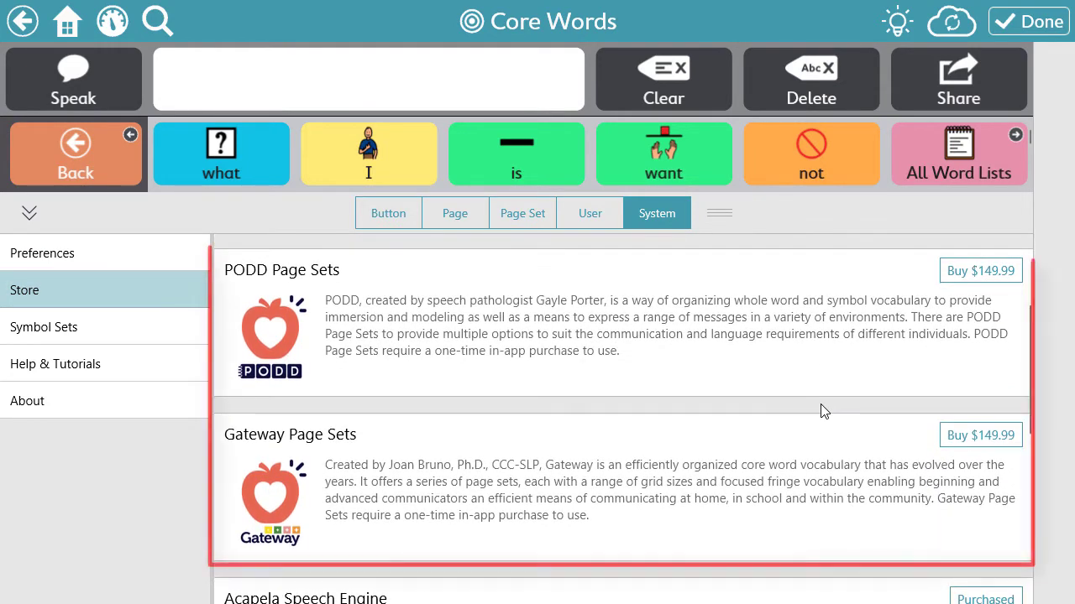
Step: Complete the $149.99 PODD Page Sets order and return to Snap Core First
click(976, 283)
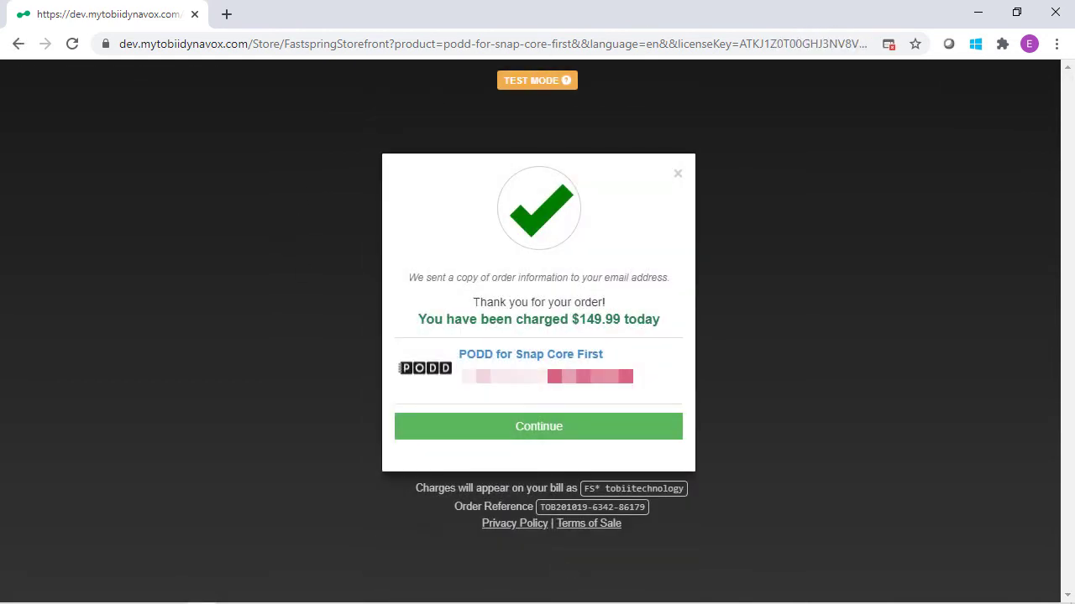
click(530, 433)
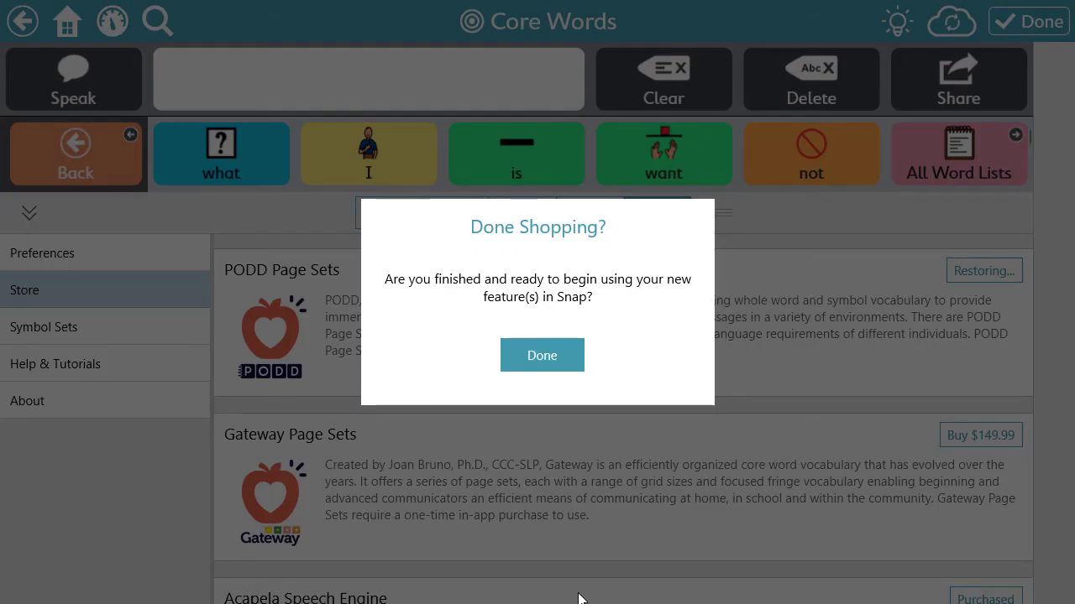
Step: Confirm shopping is done so PODD Page Sets shows as Purchased
click(565, 364)
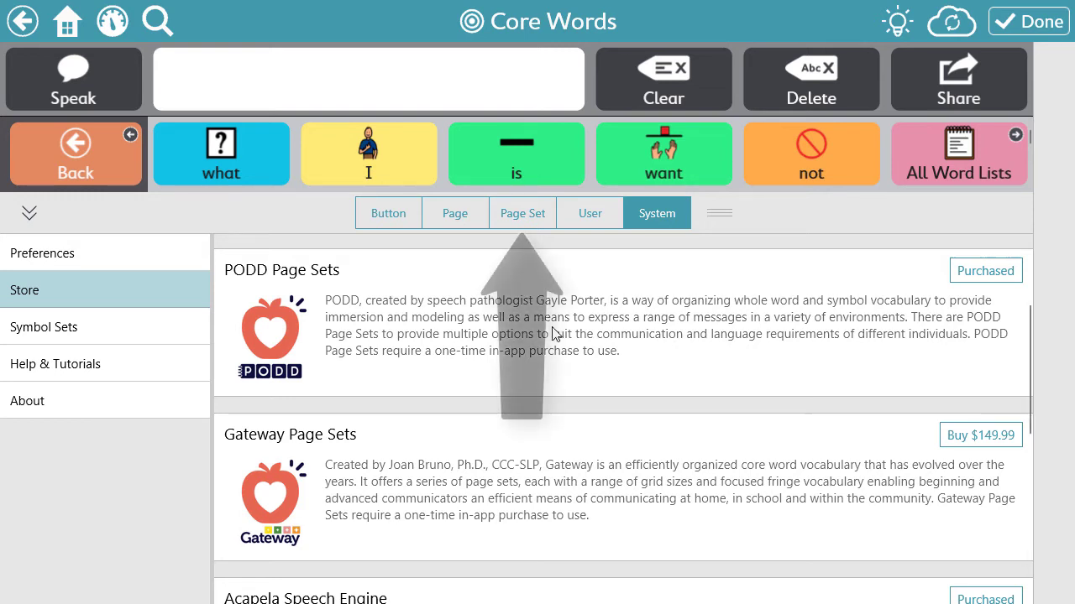
Step: Create a new page set copied from US-PODD-15-Preschool, appending the user's name to its name
click(529, 220)
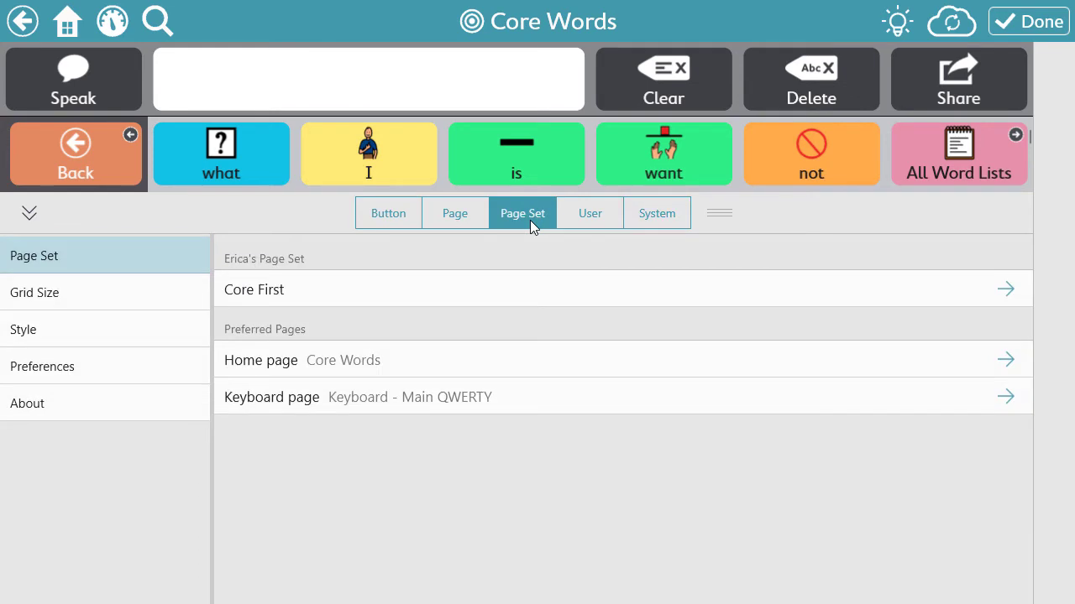
click(532, 292)
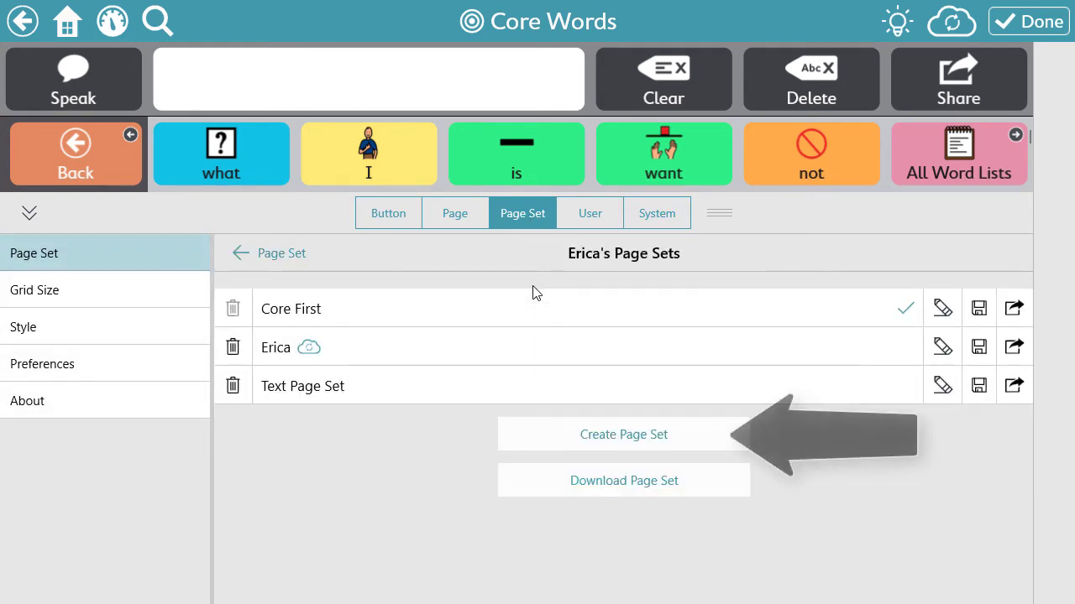
click(689, 440)
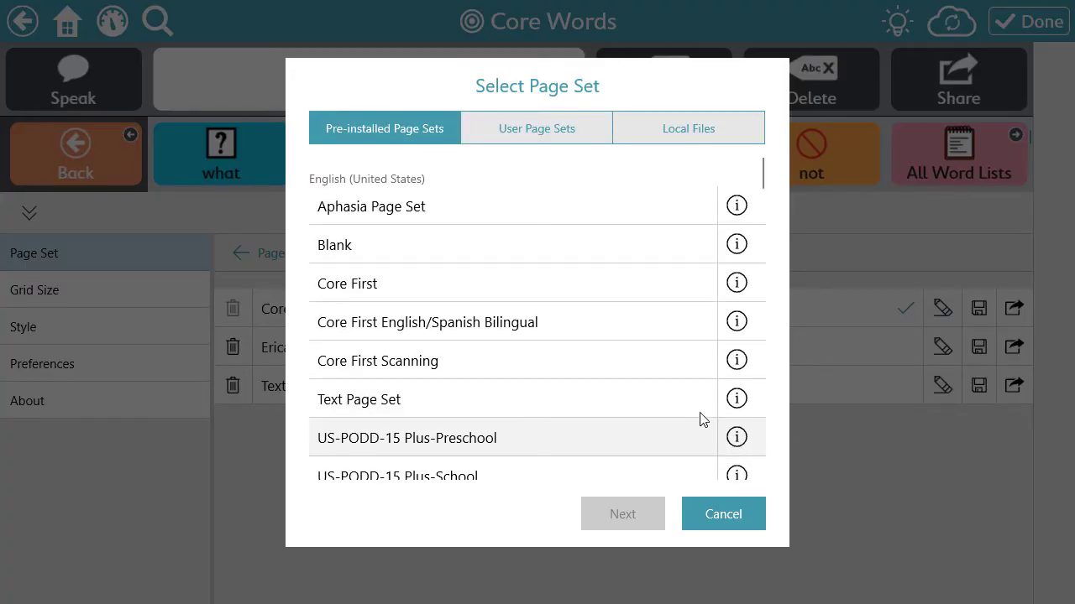
scroll(664, 382, down, 5)
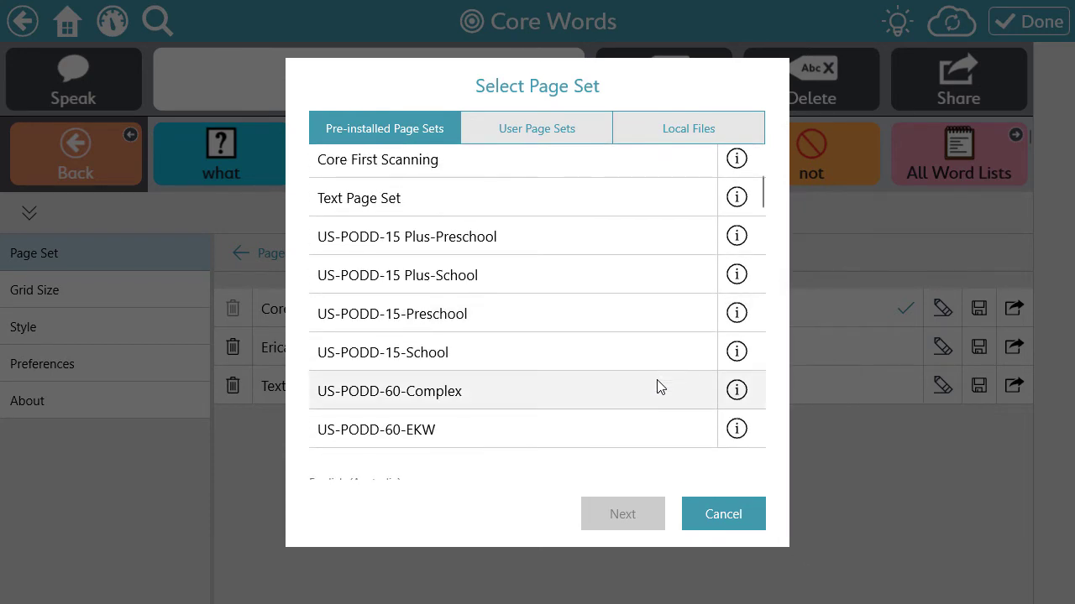
click(609, 326)
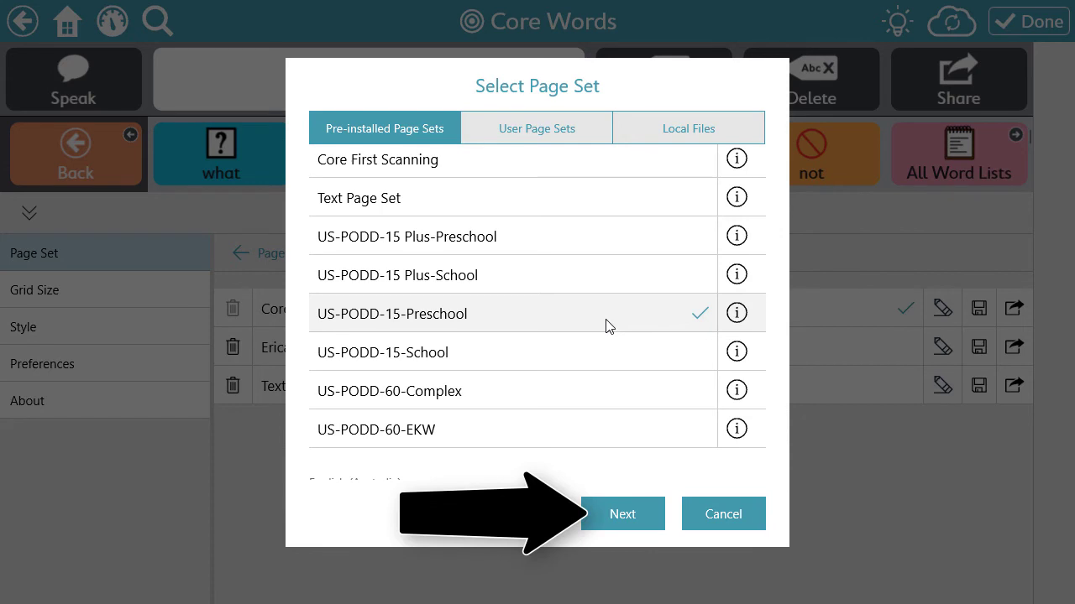
click(629, 516)
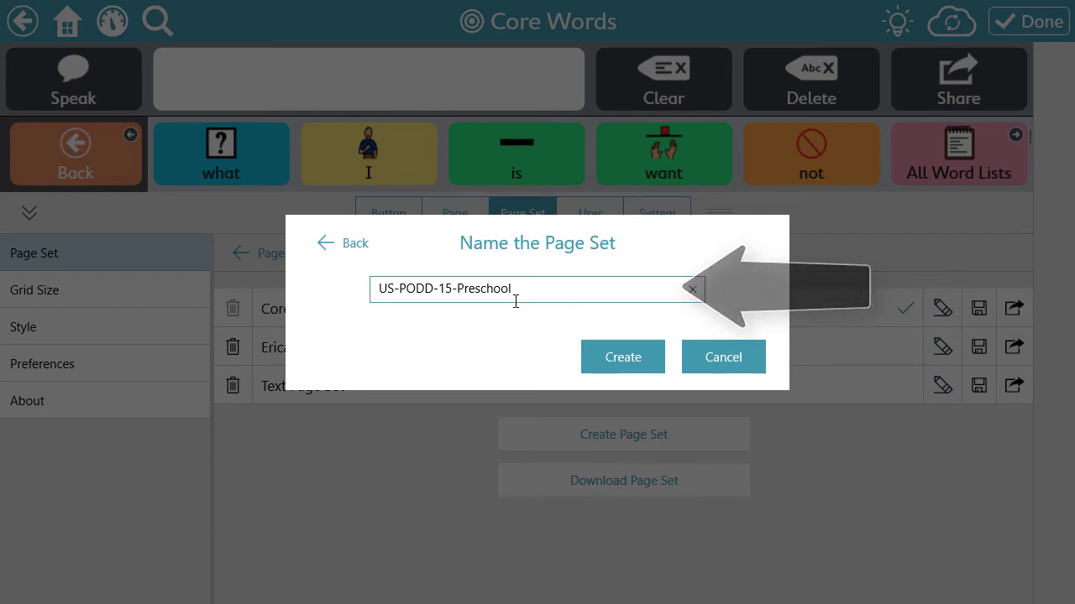
text(-Erica)
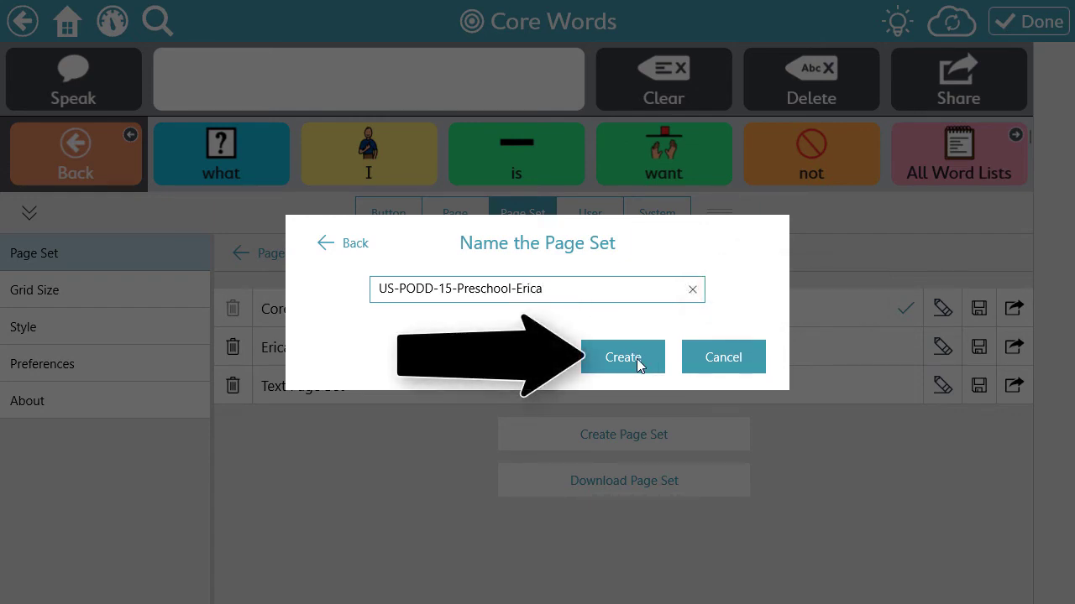
click(623, 357)
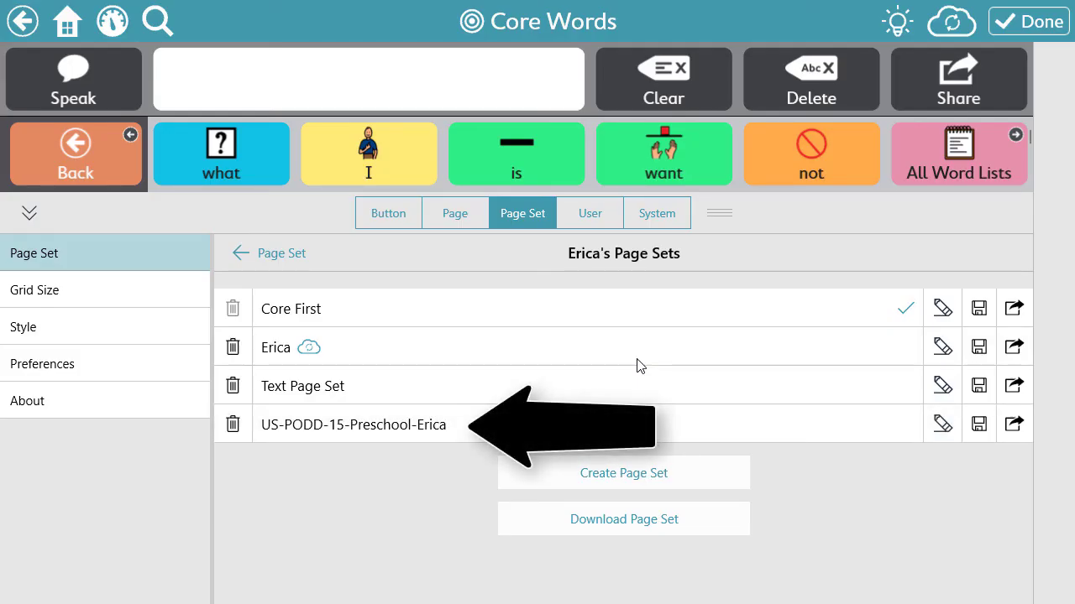
Step: Activate the new US-PODD-15-Preschool page set and leave edit mode to show its 00 main page
click(628, 425)
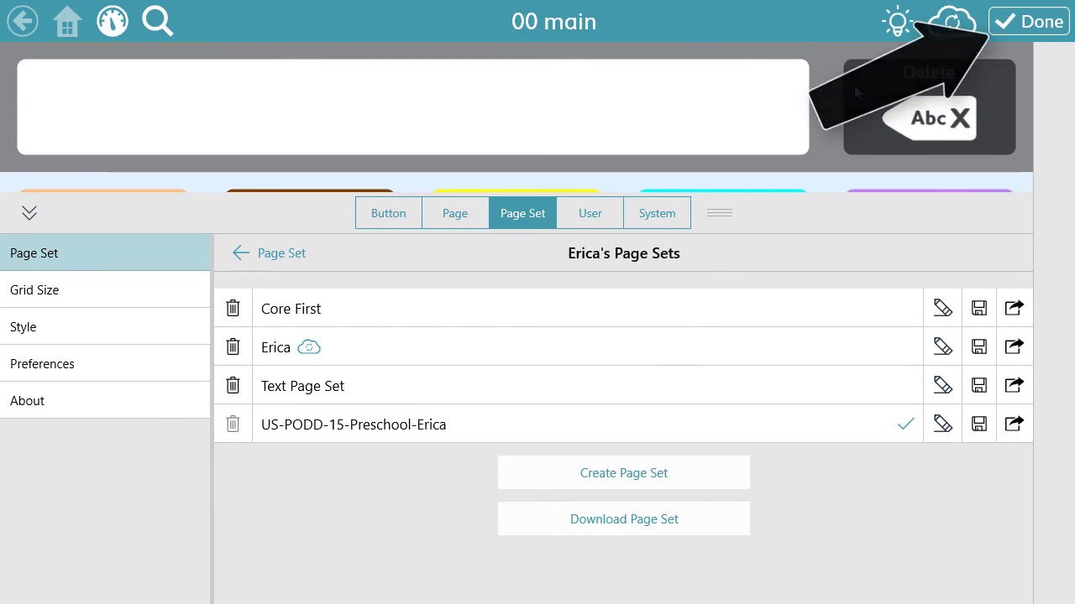
click(1006, 25)
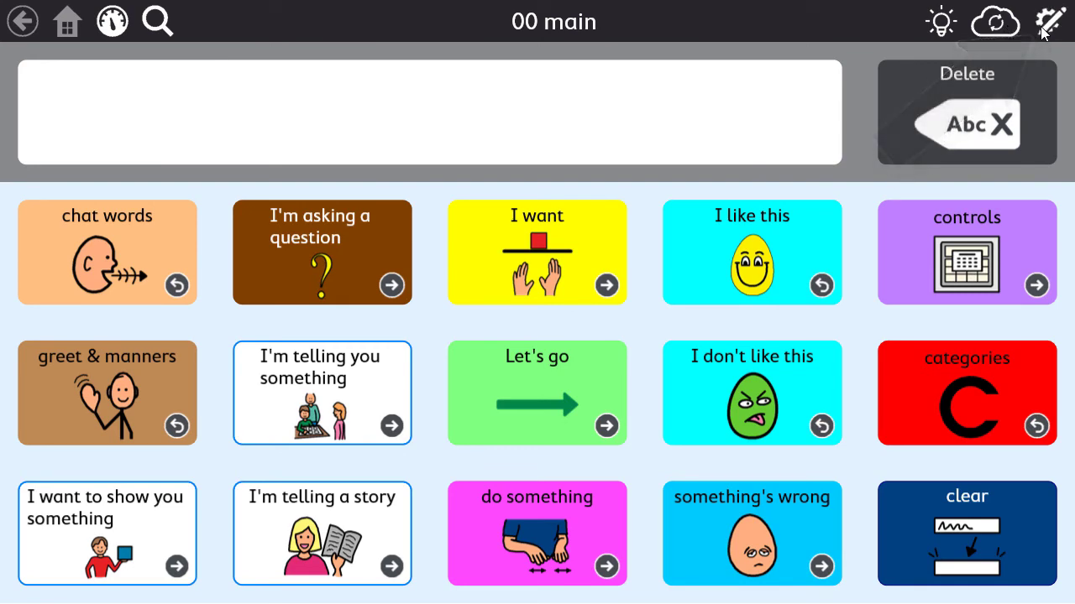
Step: In edit mode, go to the User settings' user list and start adding a New User
click(1041, 32)
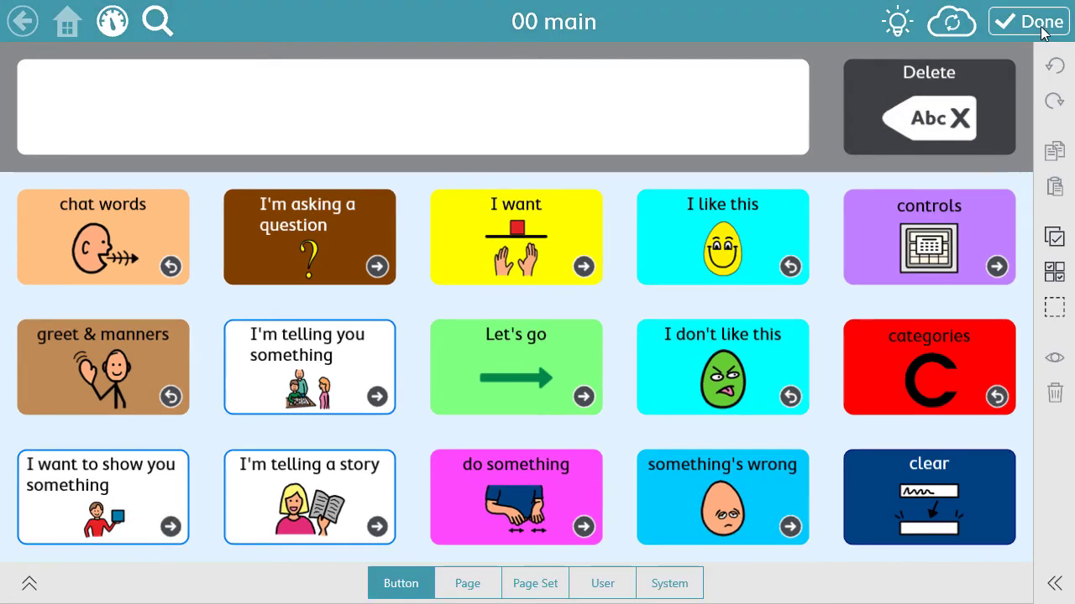
click(606, 584)
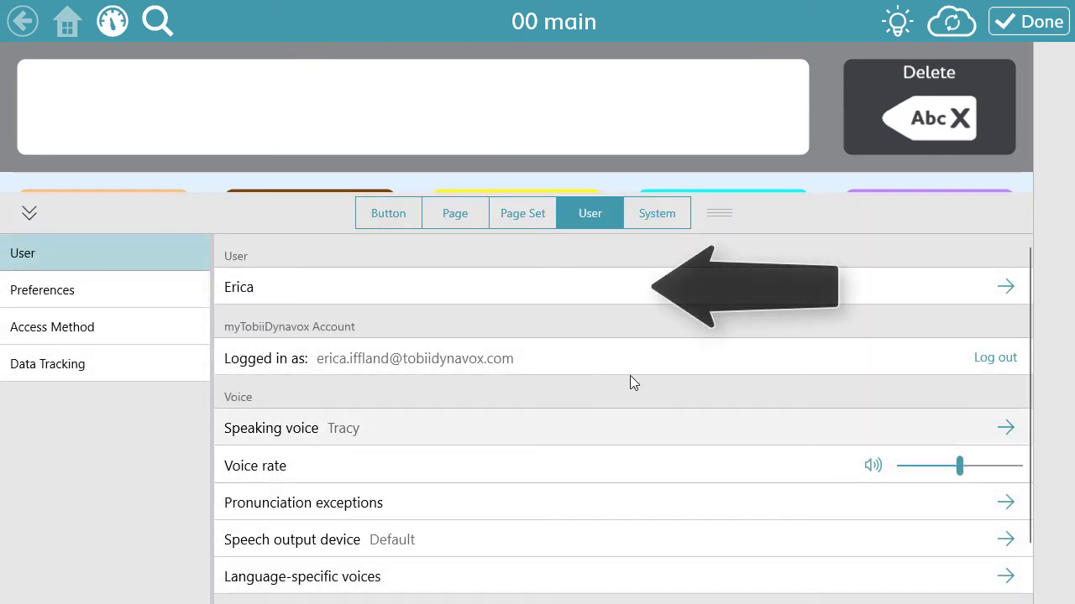
click(623, 296)
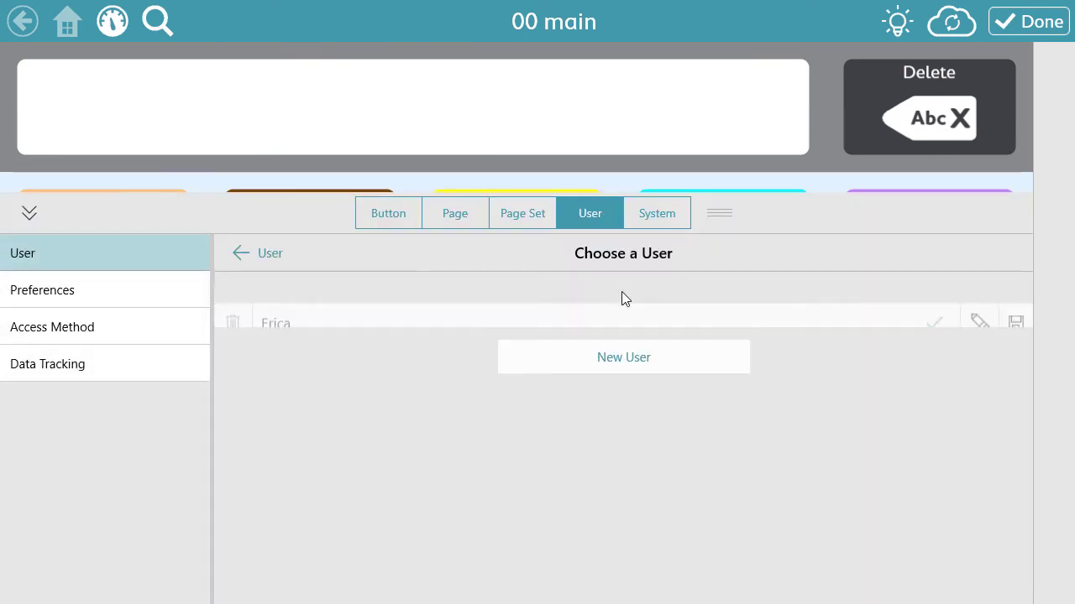
click(640, 362)
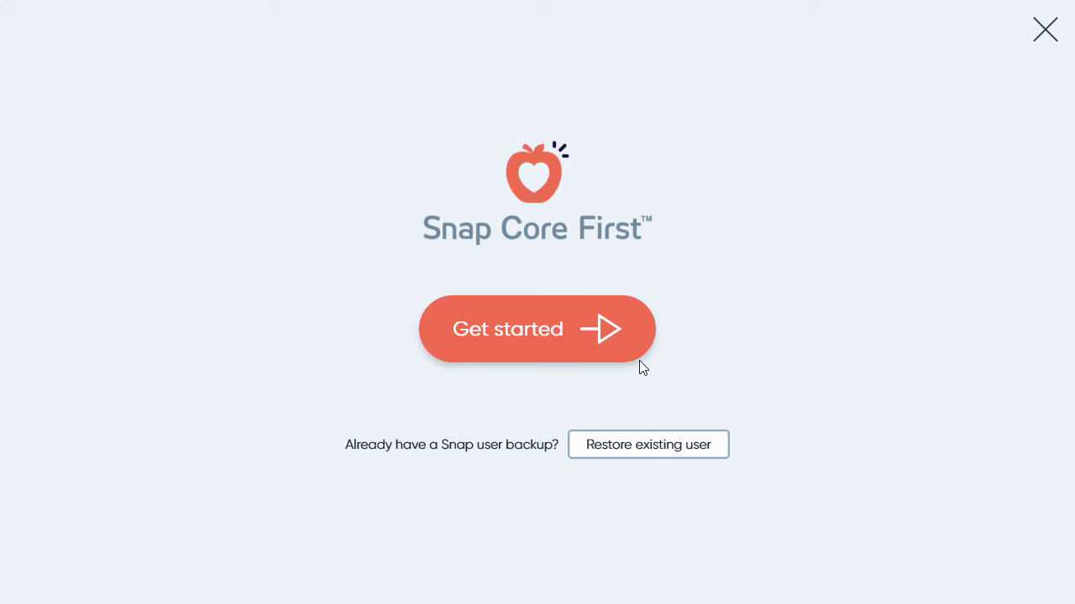
Step: Begin new-user setup and pick PODD (United States) 15 School as the page set
click(580, 345)
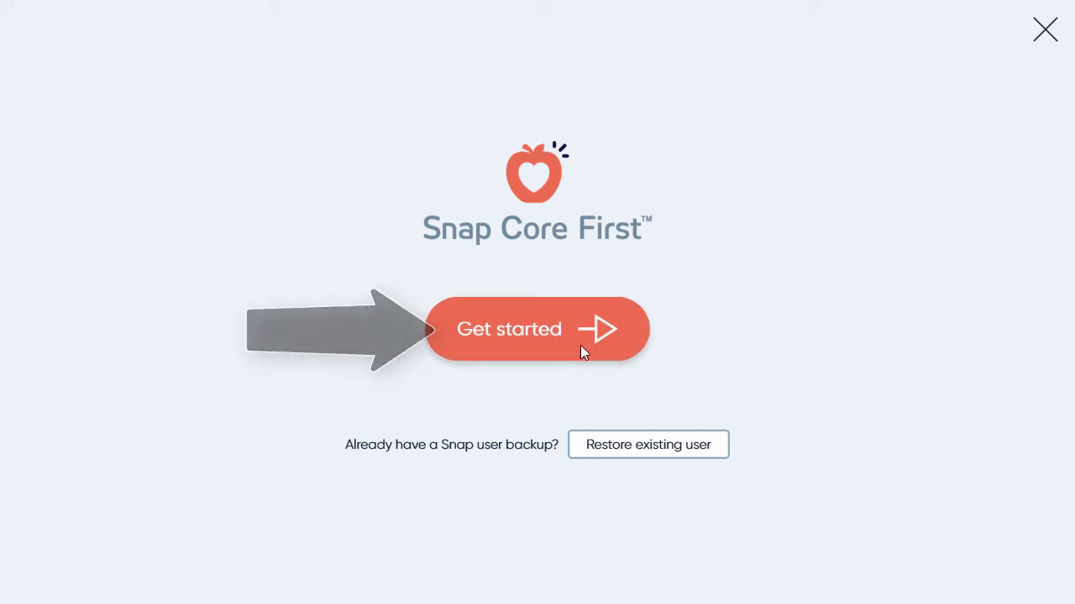
scroll(655, 282, down, 2)
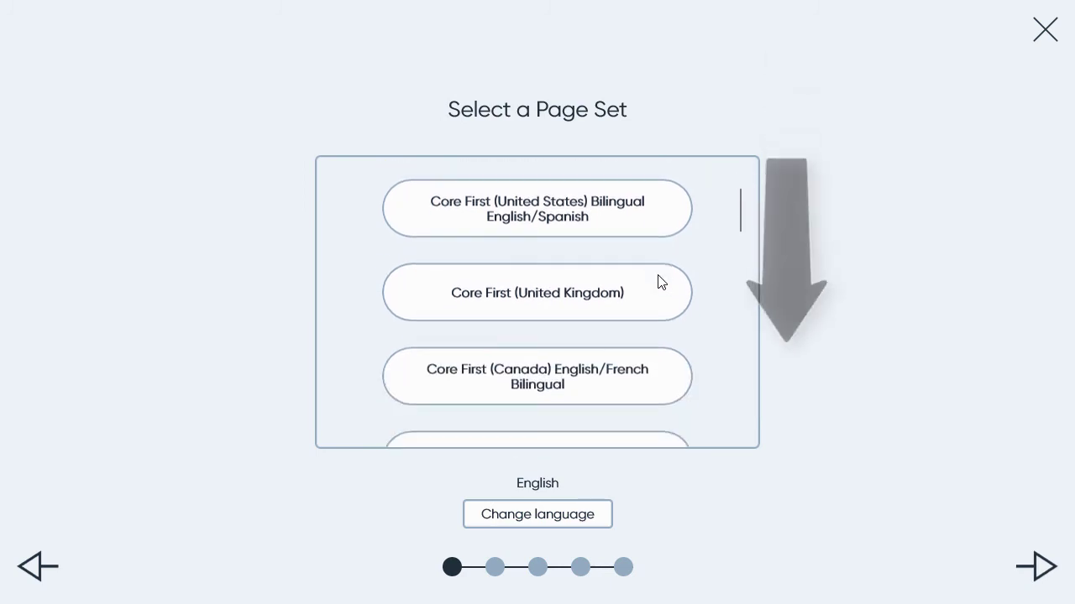
scroll(659, 283, down, 5)
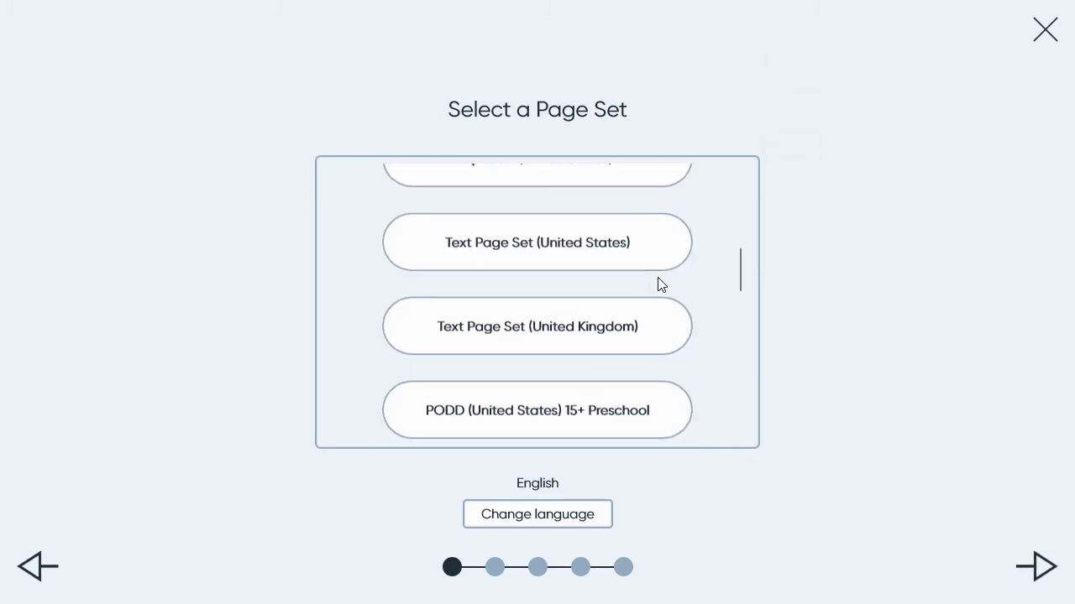
scroll(659, 284, down, 3)
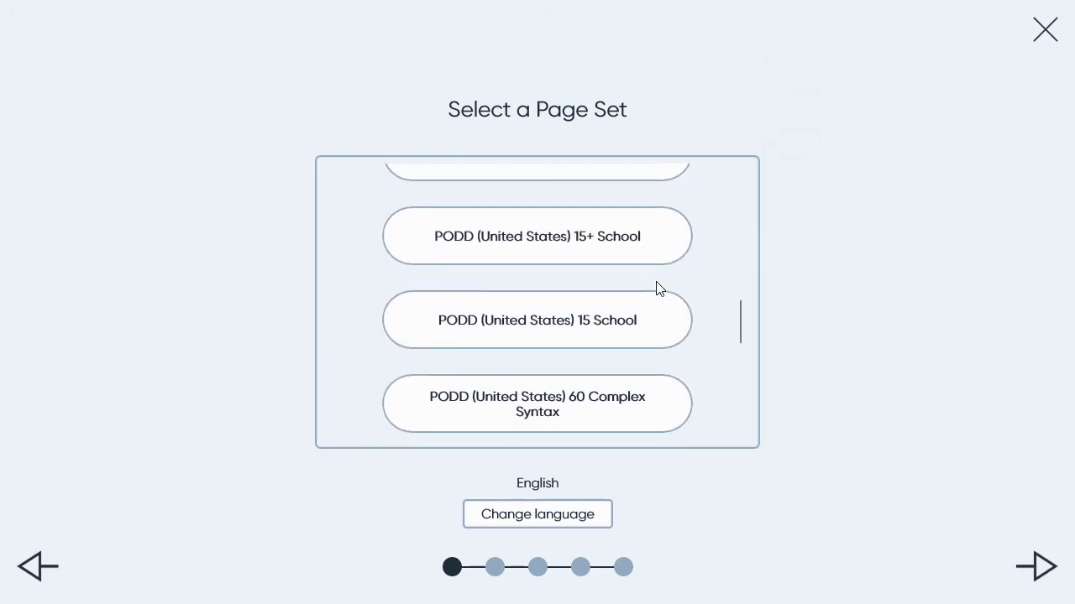
click(528, 335)
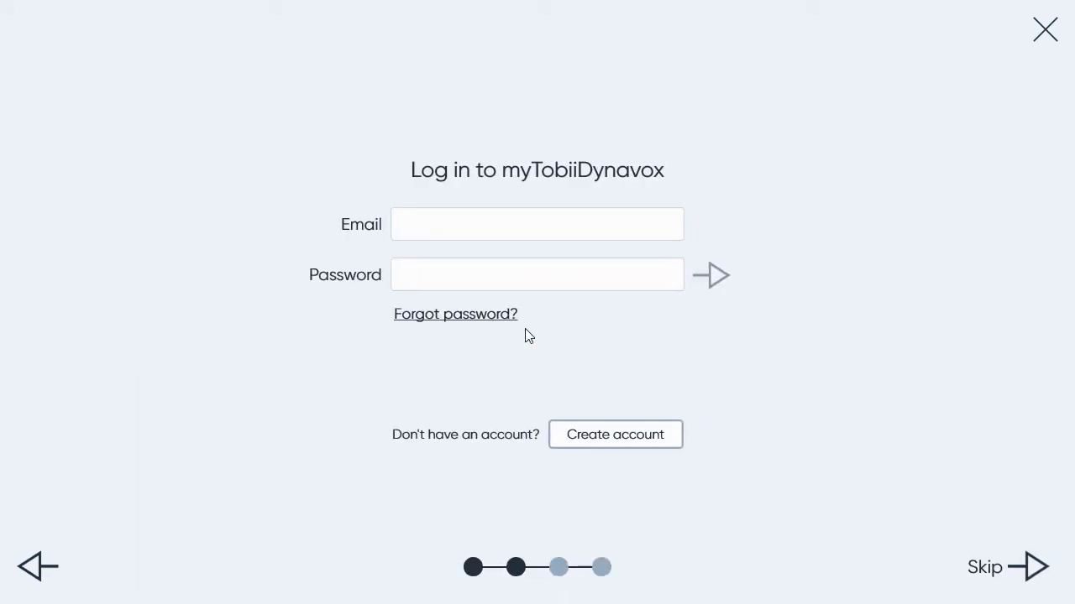